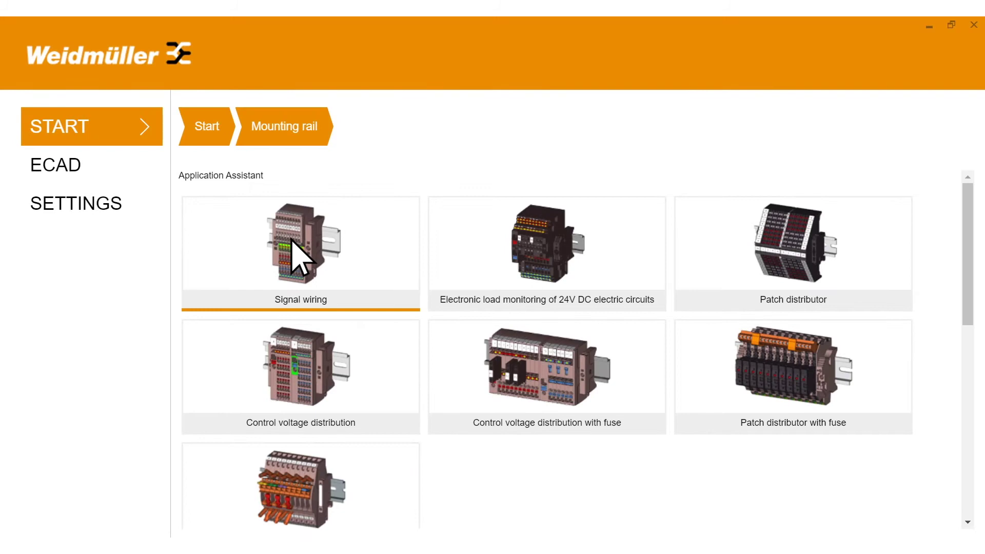
Add three Signal wiring blocks of five signal terminals each to Mounting rail 1
left_click(299, 254)
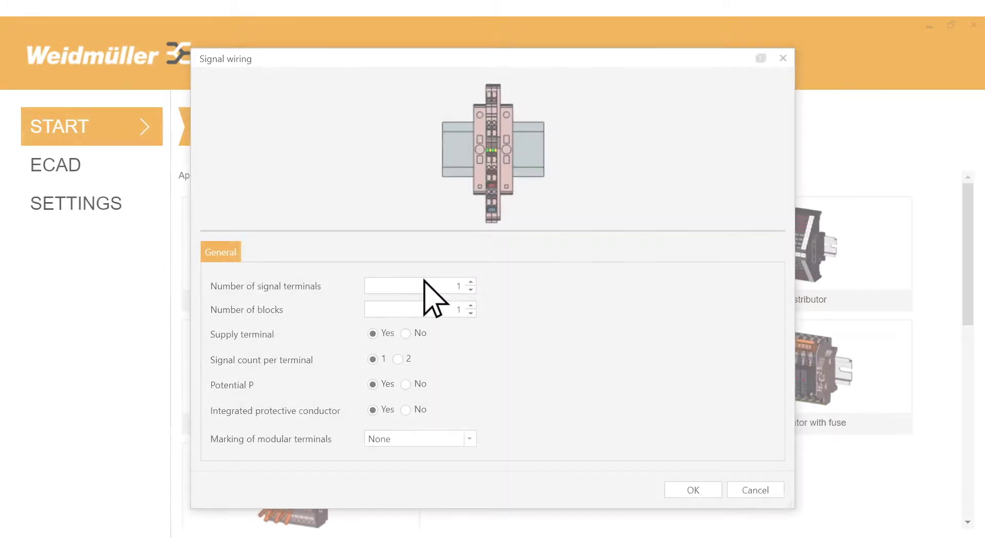
double_click(445, 288)
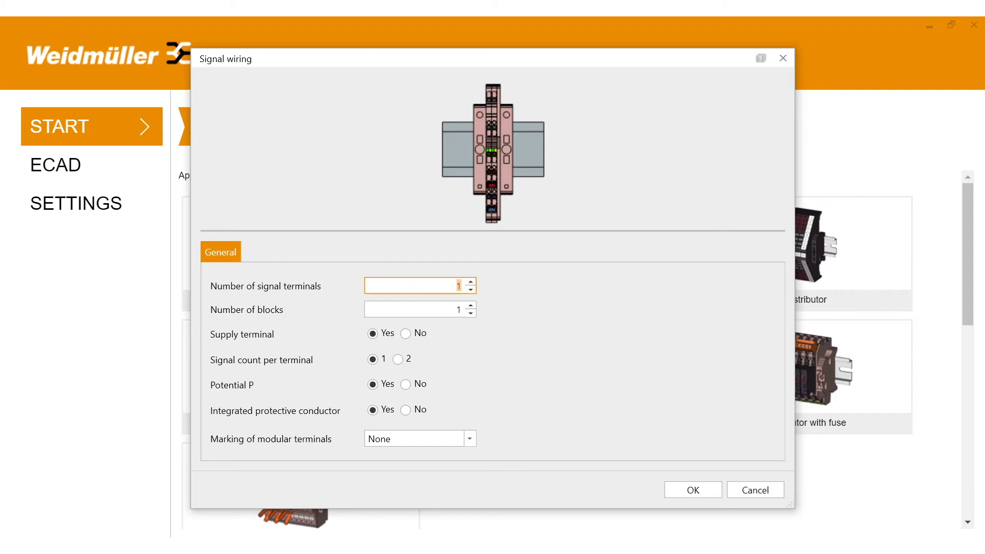
type("5")
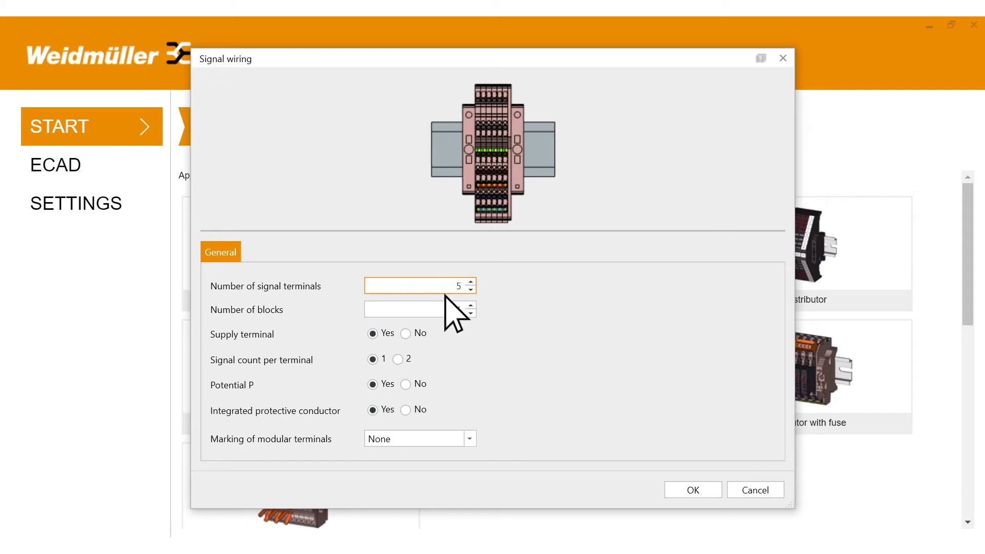
double_click(459, 310)
type("3")
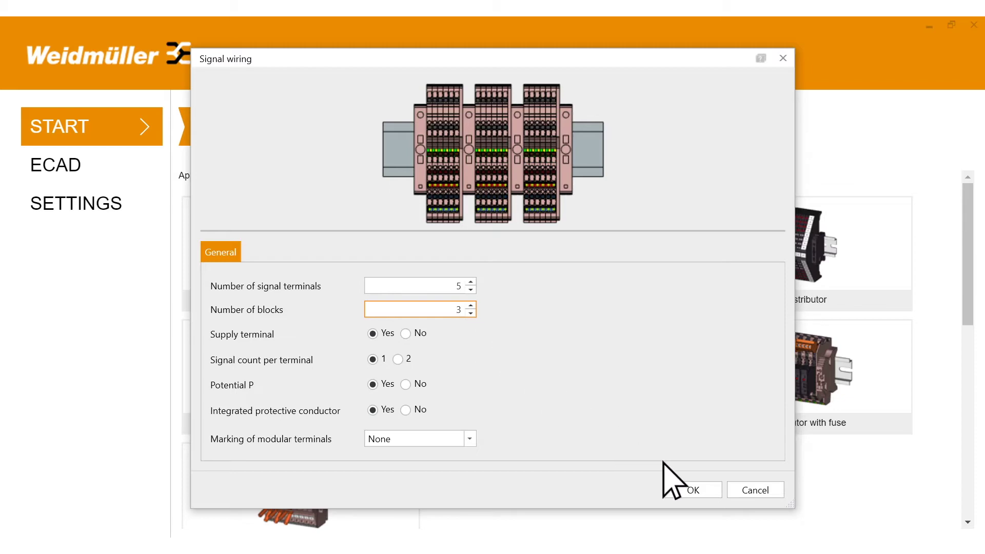
left_click(695, 490)
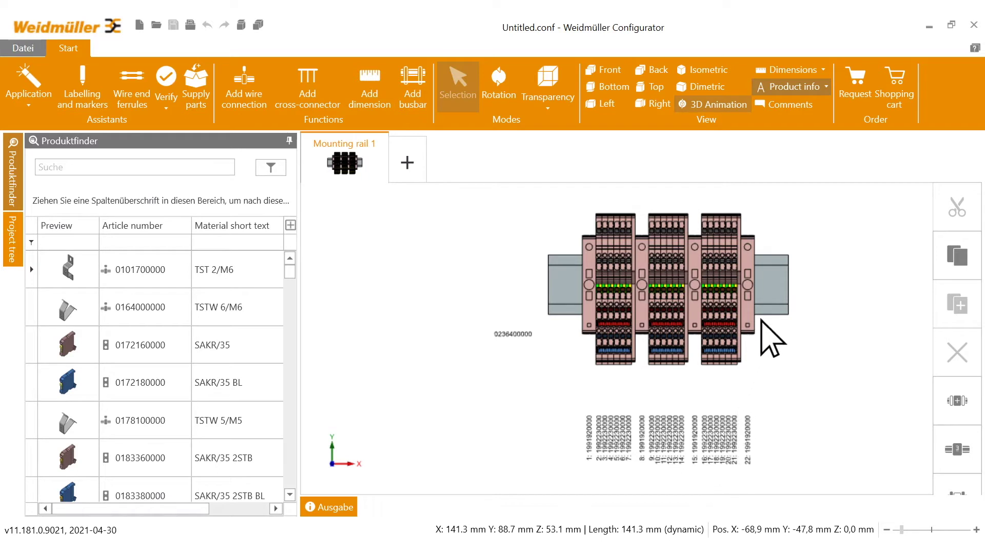
Insert a 20 × 35 mm placeholder (item 23, Space) at the rail's right end
left_click(774, 287)
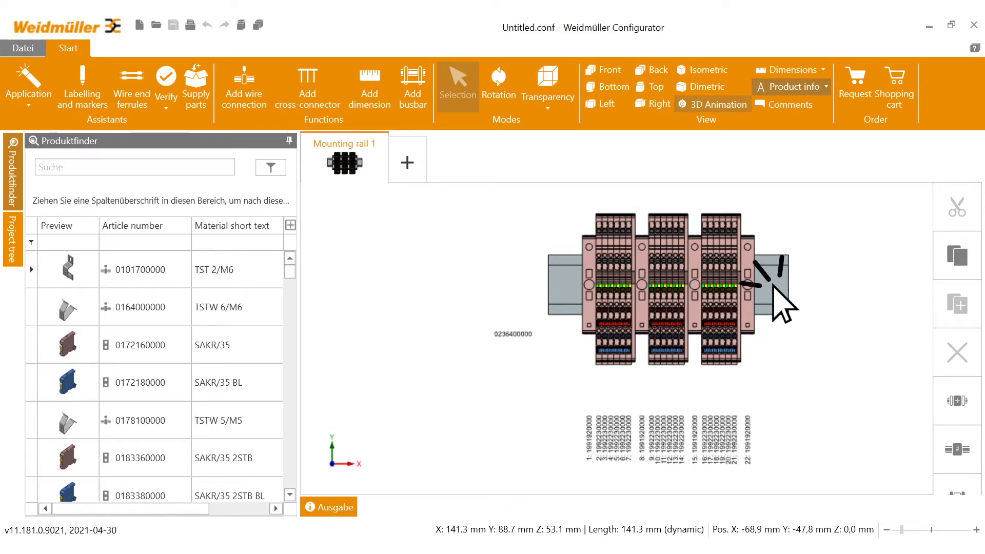
right_click(778, 297)
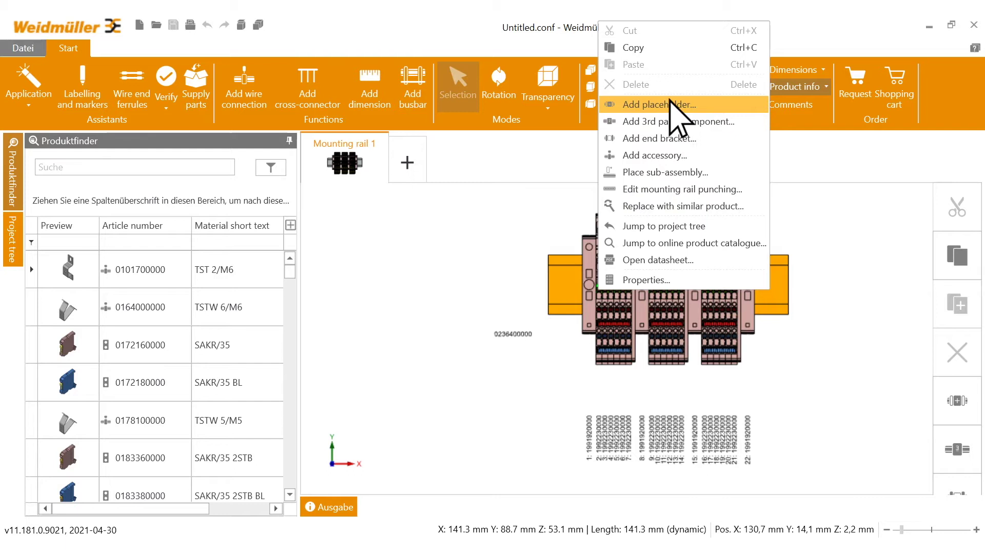
left_click(676, 105)
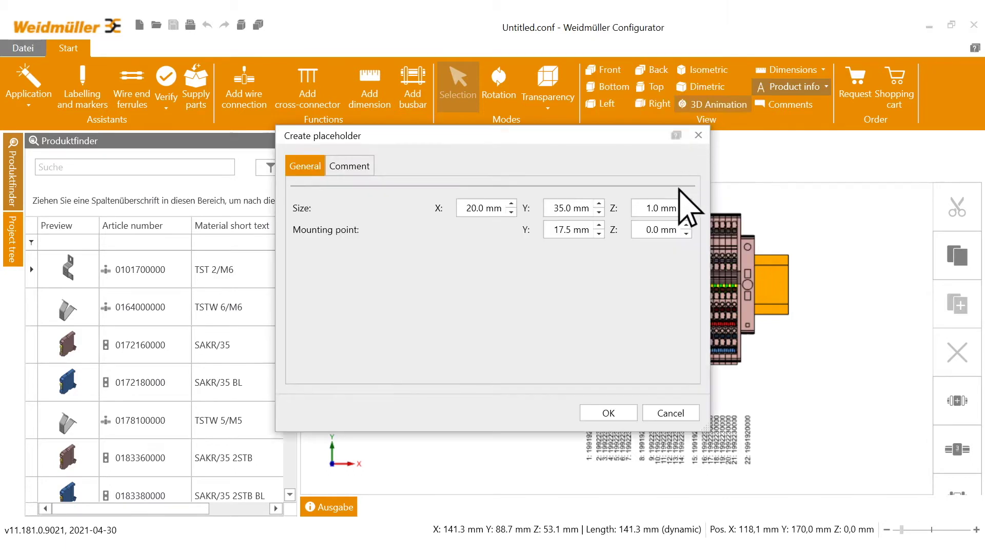
left_click(608, 413)
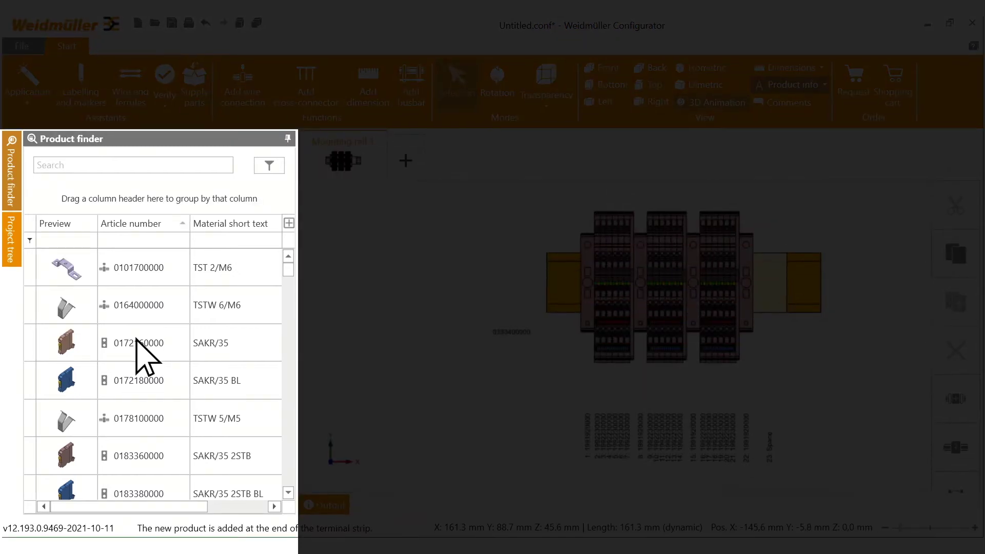
scroll(137, 344, "down", 3)
scroll(137, 344, "down", 5)
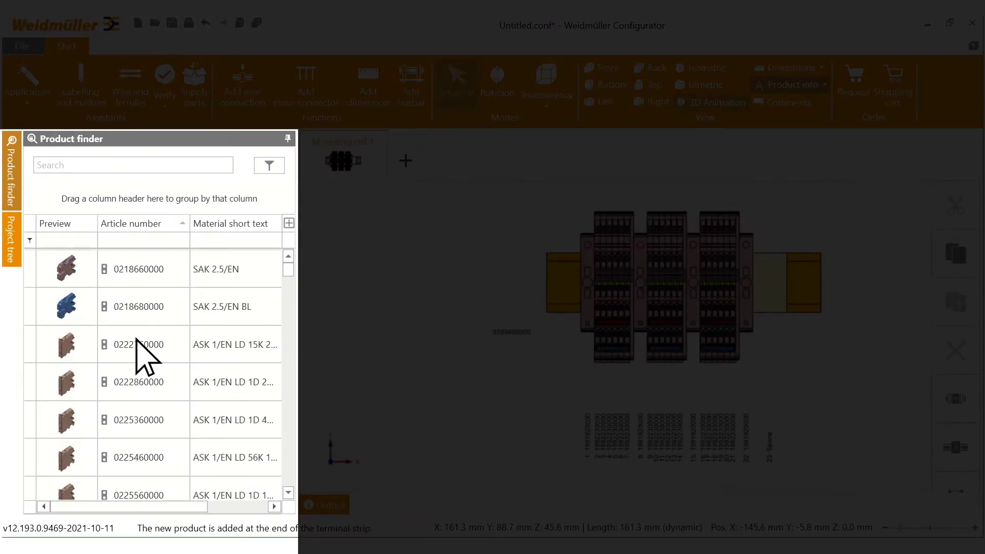
scroll(137, 343, "down", 2)
scroll(137, 344, "down", 4)
scroll(137, 344, "down", 4)
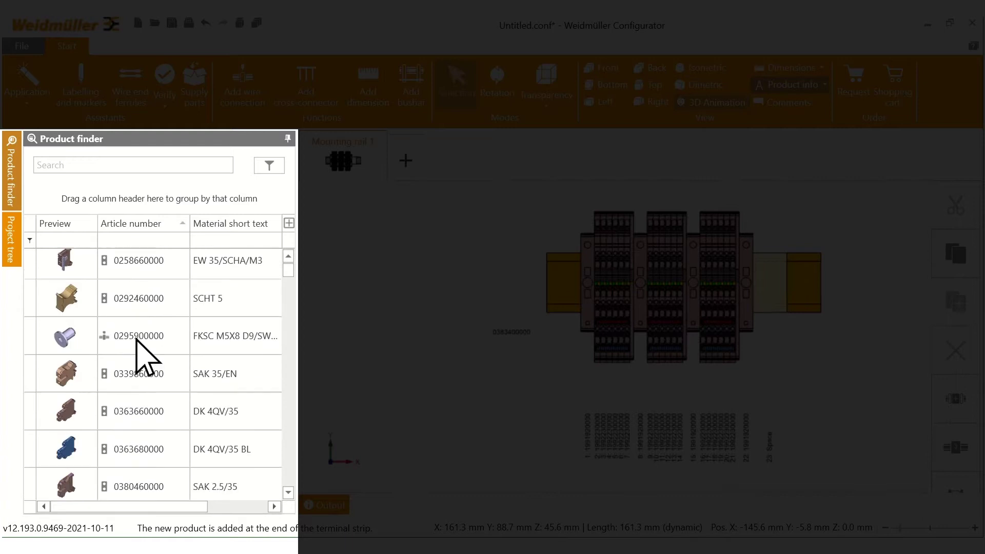
scroll(137, 344, "down", 2)
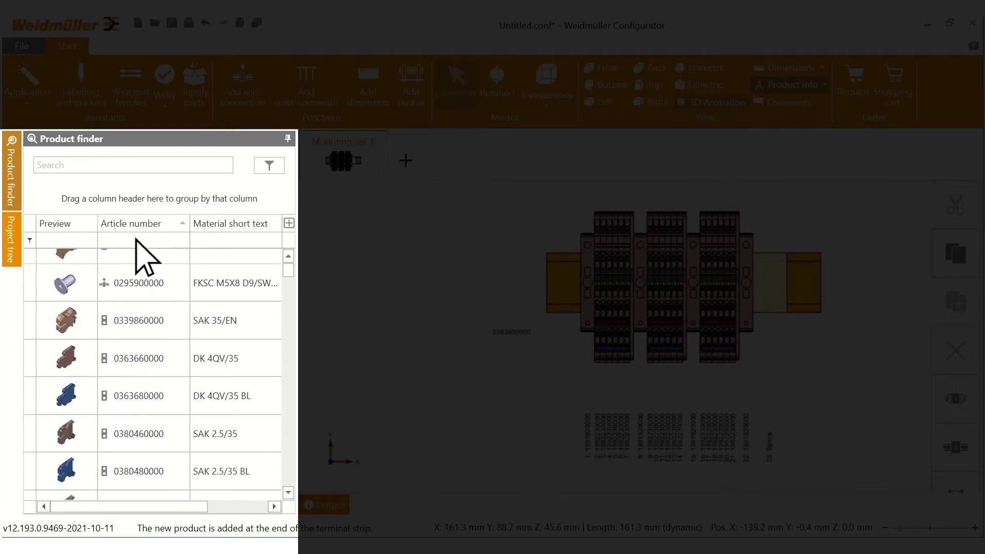
scroll(147, 257, "right", 3)
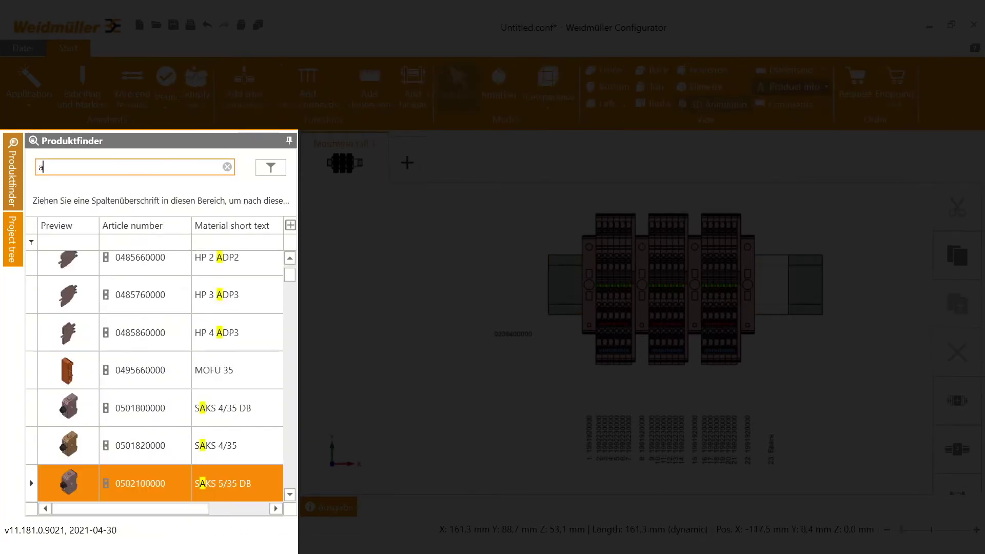
type("2")
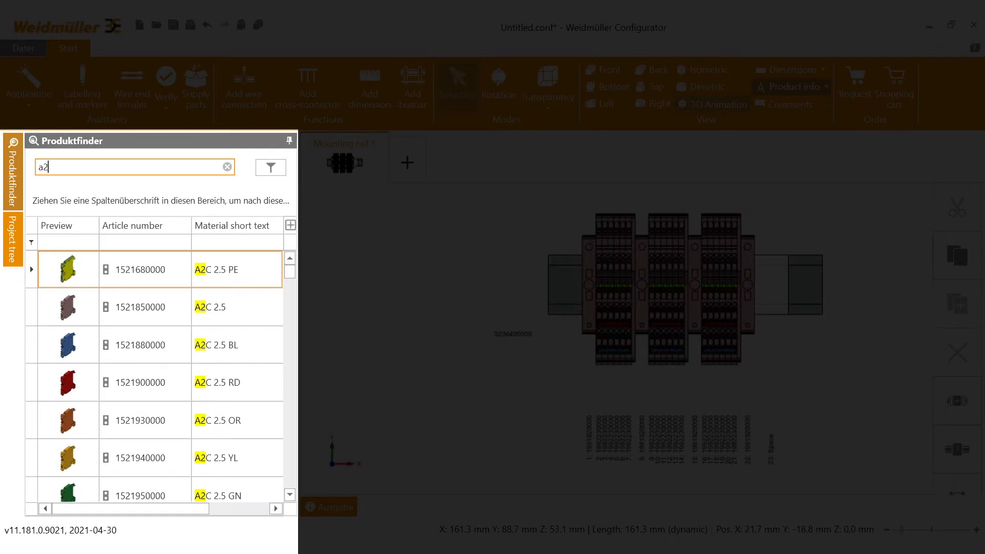
type("c")
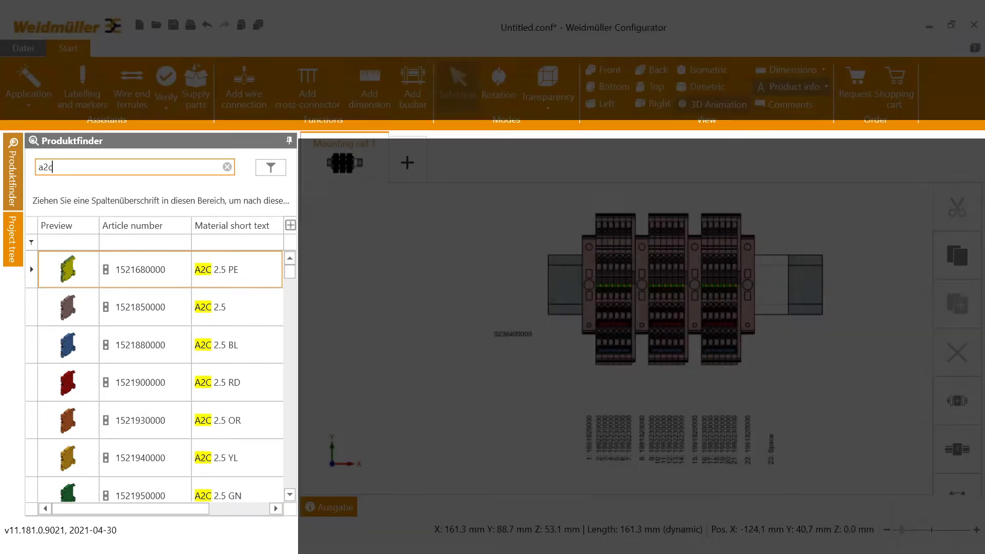
Append one A2C 2.5 PE and five A2C 2.5 terminal blocks (items 24–29) to the rail end
key("Return")
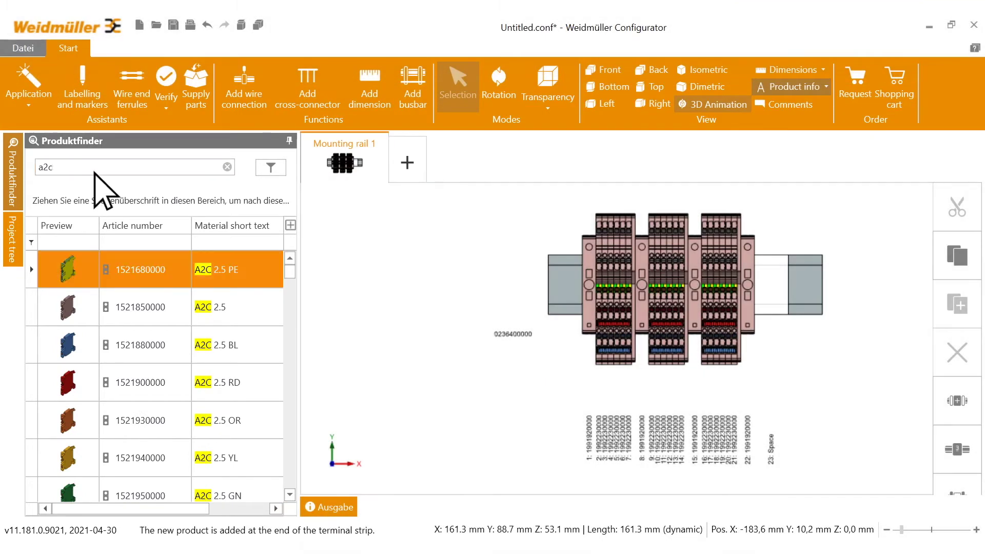
left_click(150, 278)
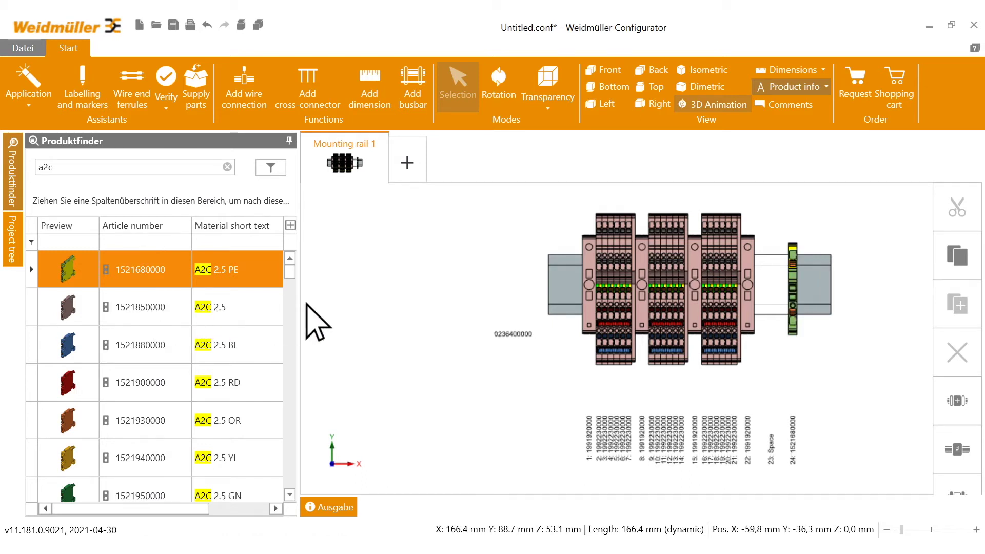
key("Down")
key("Return")
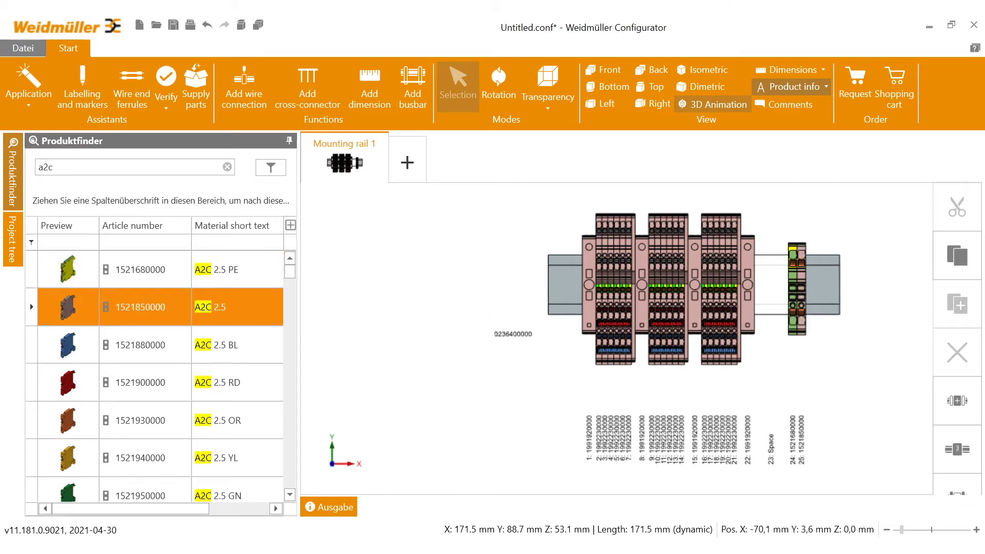
key("Return")
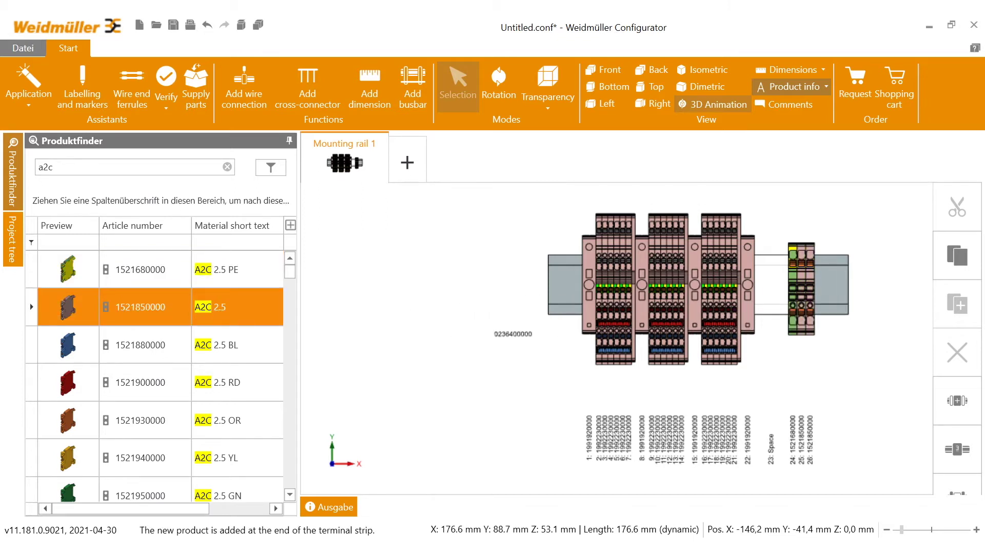
key("Return")
key("Return")
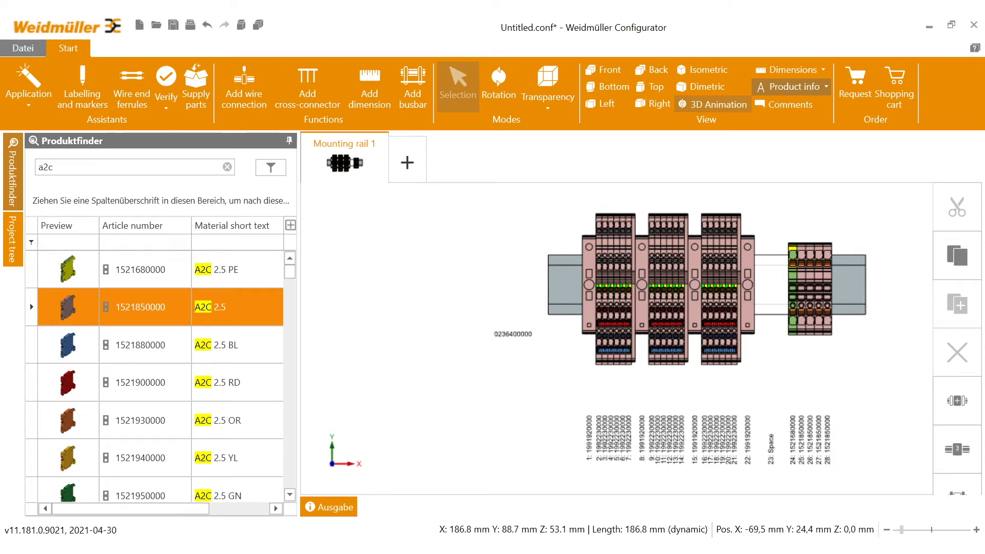
key("Return")
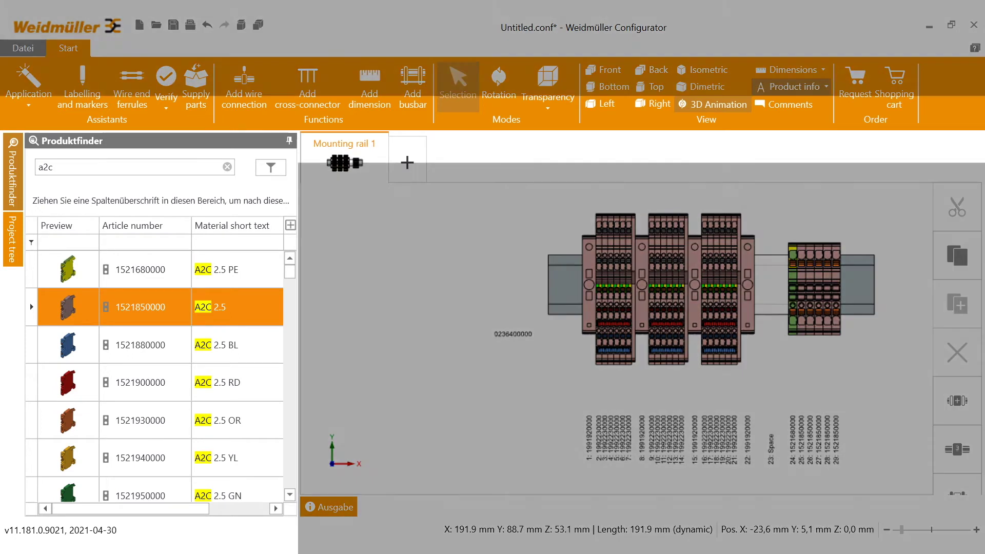
key("BackSpace")
key("BackSpace")
key("BackSpace")
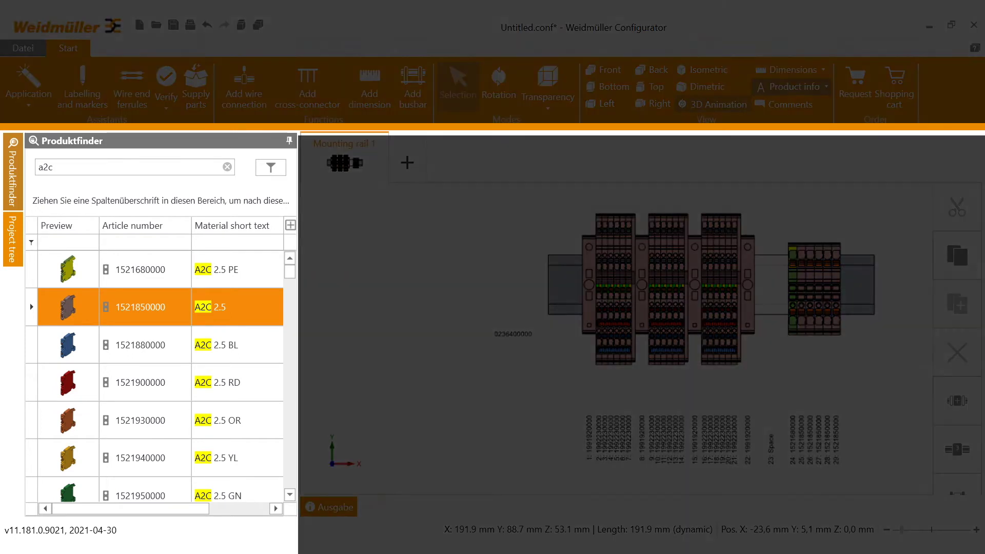
type("a2")
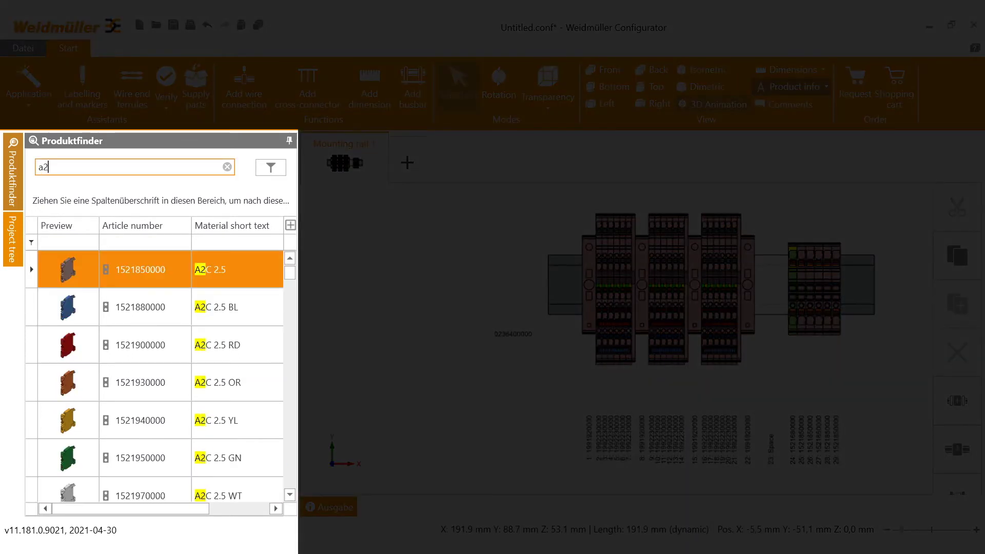
type("t")
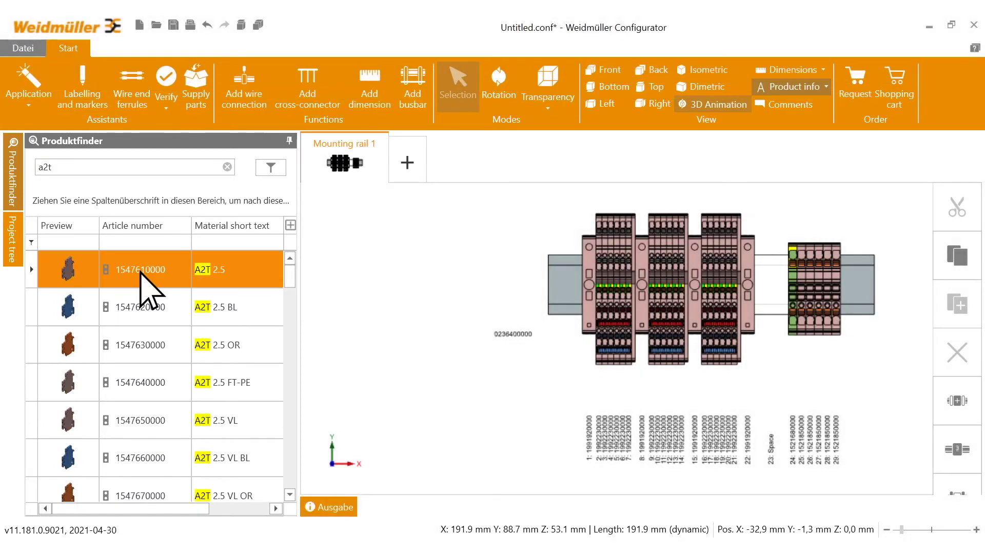
Place five A2T 2.5 terminal blocks on the rail end as items 30–34
left_click(142, 278)
right_click(142, 279)
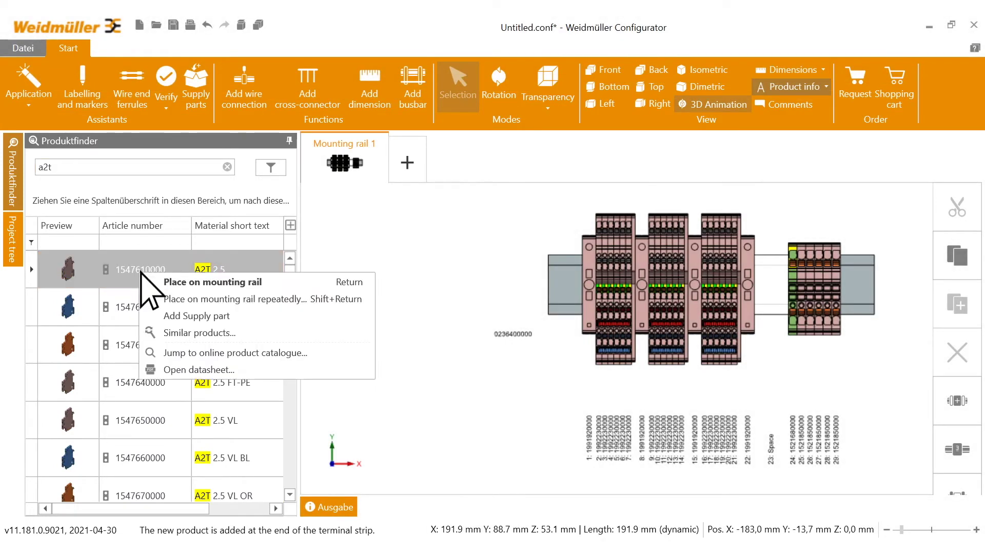
left_click(190, 299)
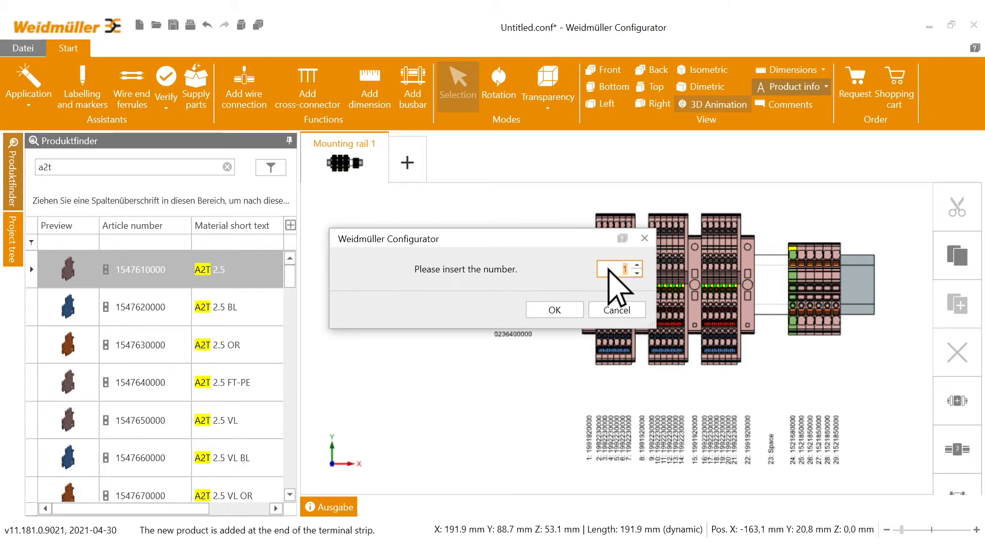
type("5")
left_click(555, 310)
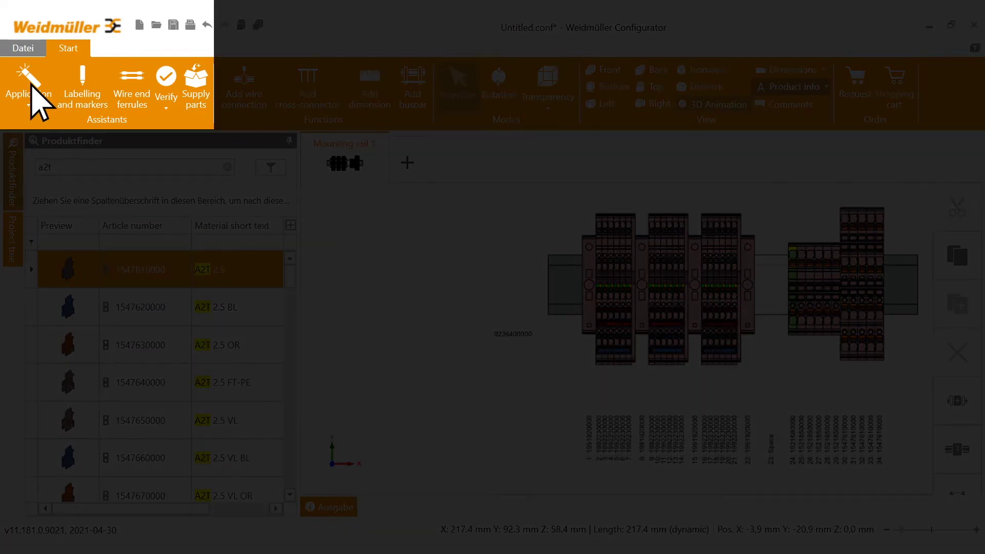
left_click(30, 85)
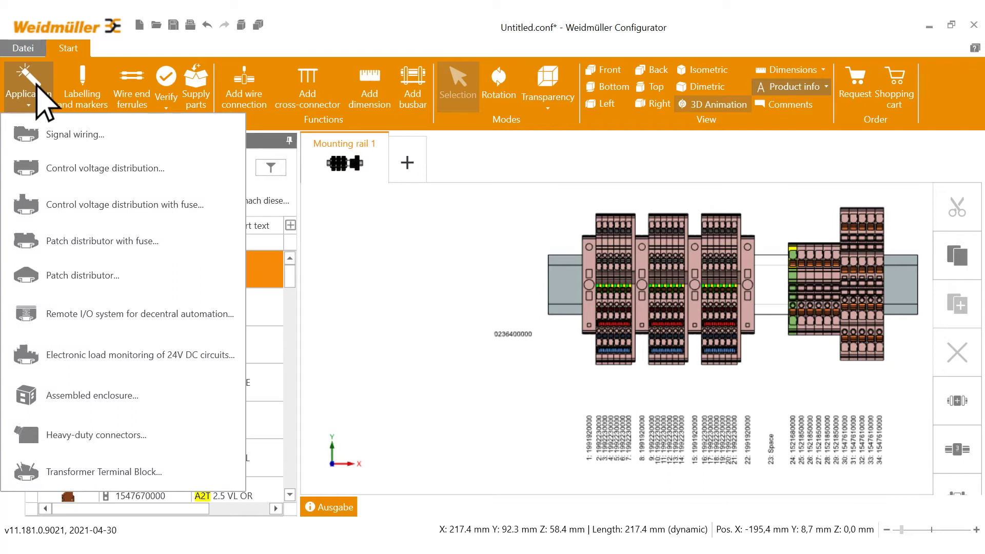
left_click(83, 85)
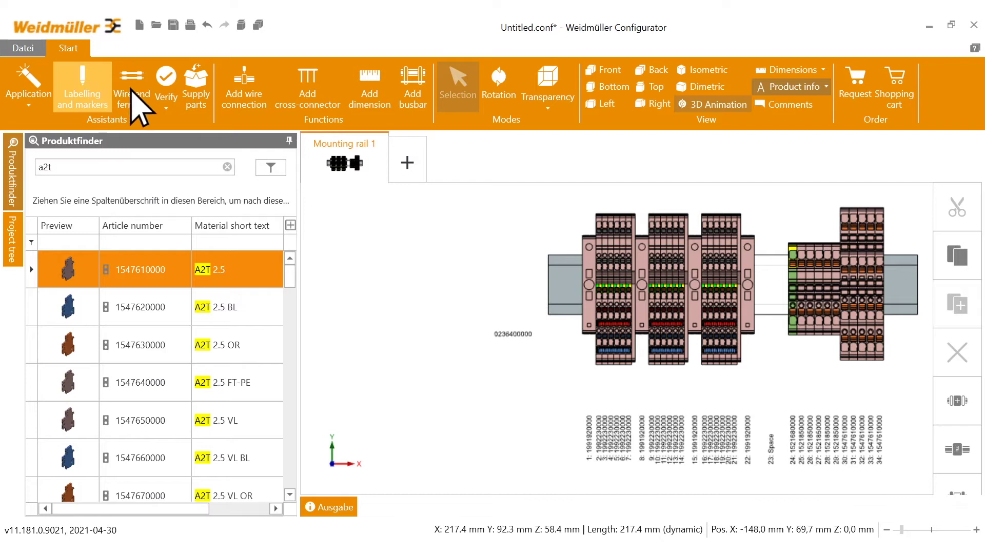
left_click(132, 89)
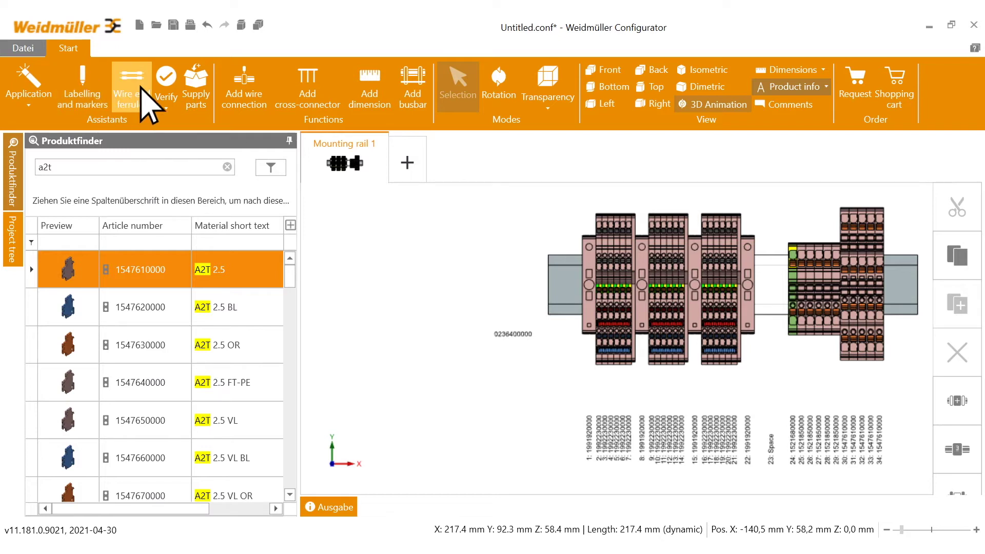
left_click(168, 86)
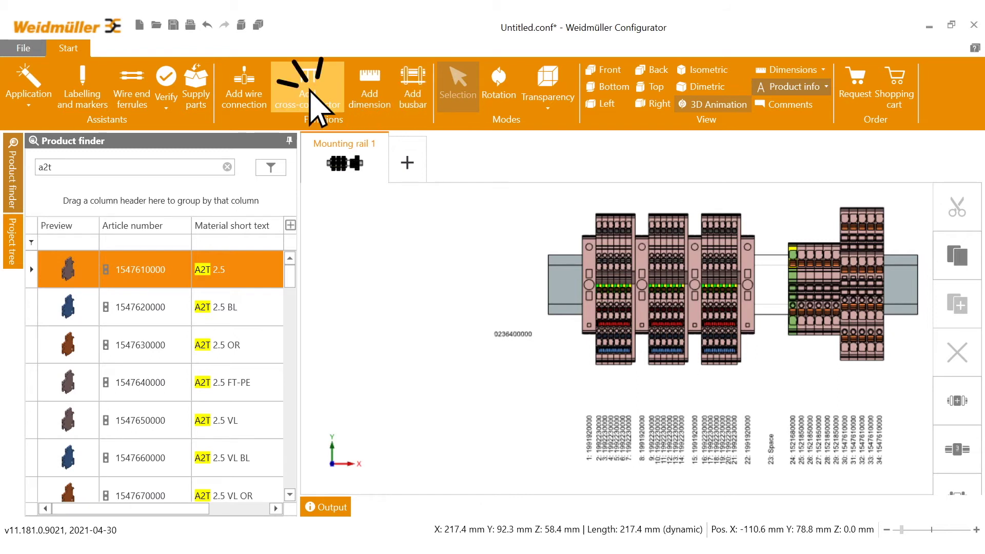
Bridge the right-hand terminal blocks with ZQV 2.5N/4 and ZQV 2.5N/3 cross-connectors
left_click(308, 88)
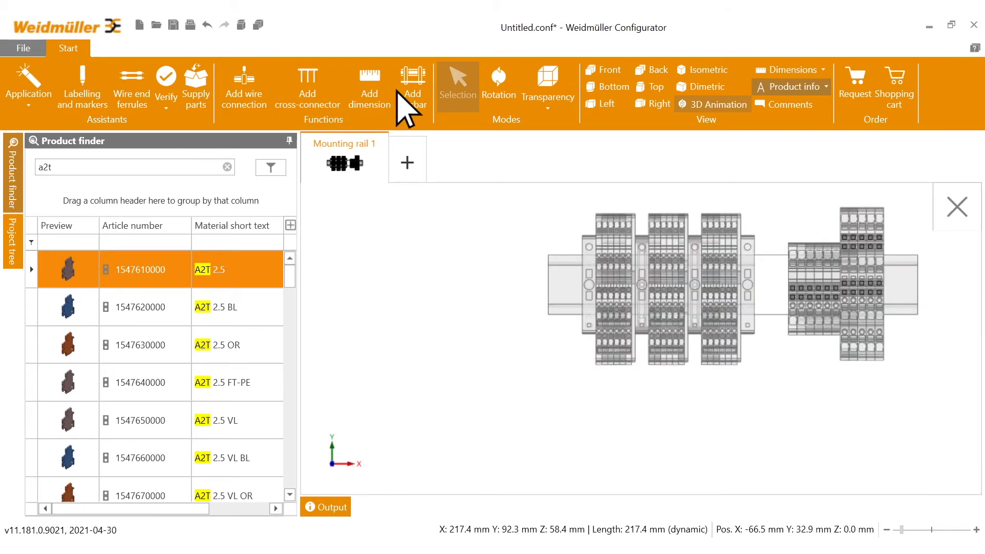
left_click(803, 304)
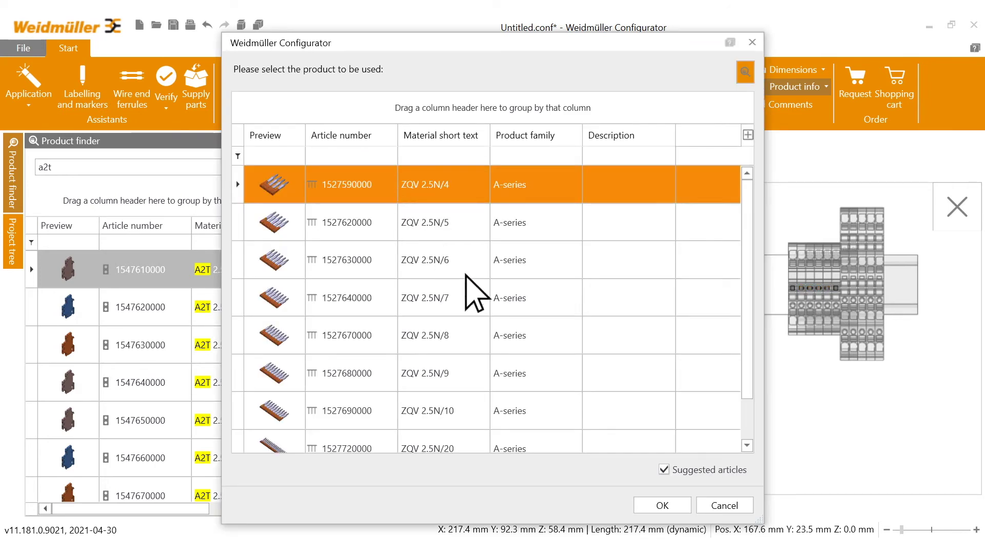
left_click(663, 506)
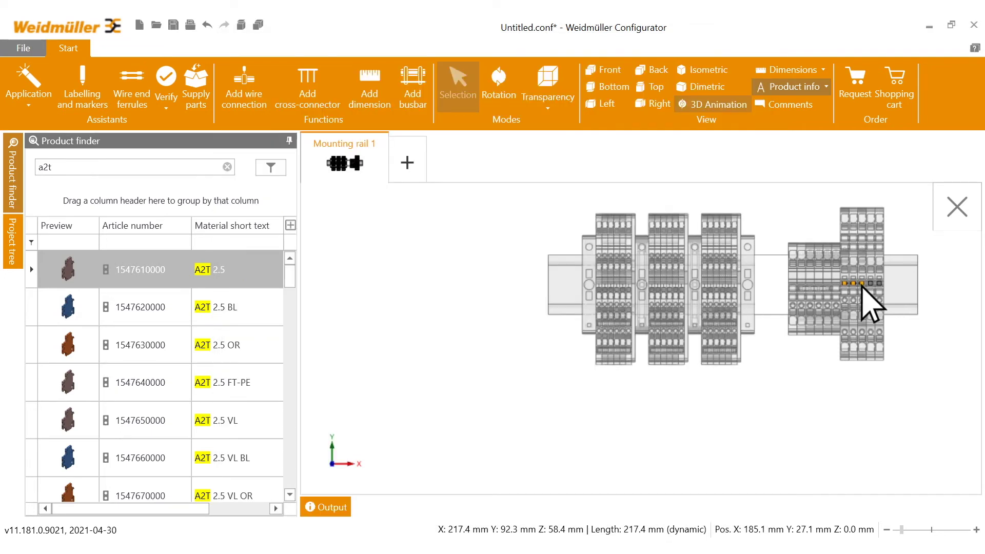
left_click(869, 300)
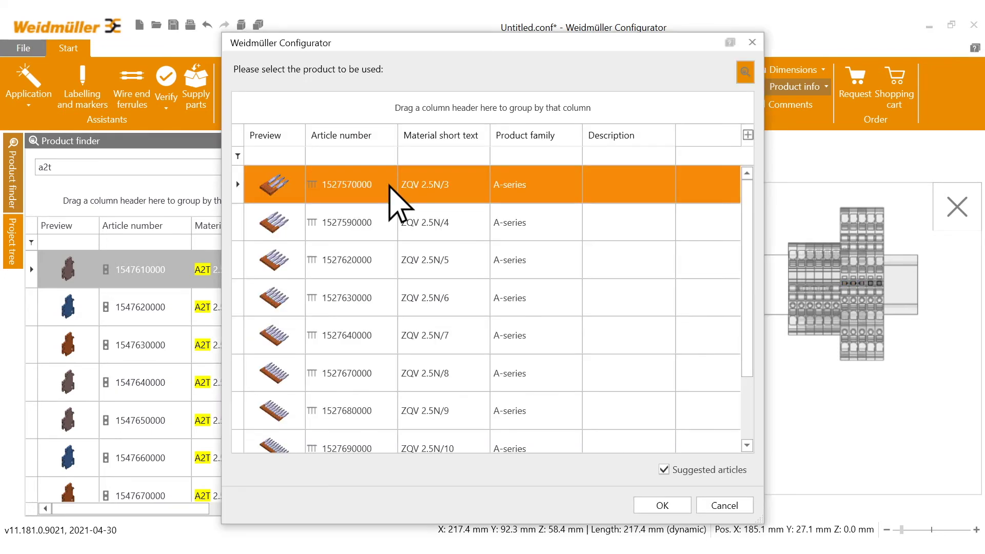
left_click(663, 506)
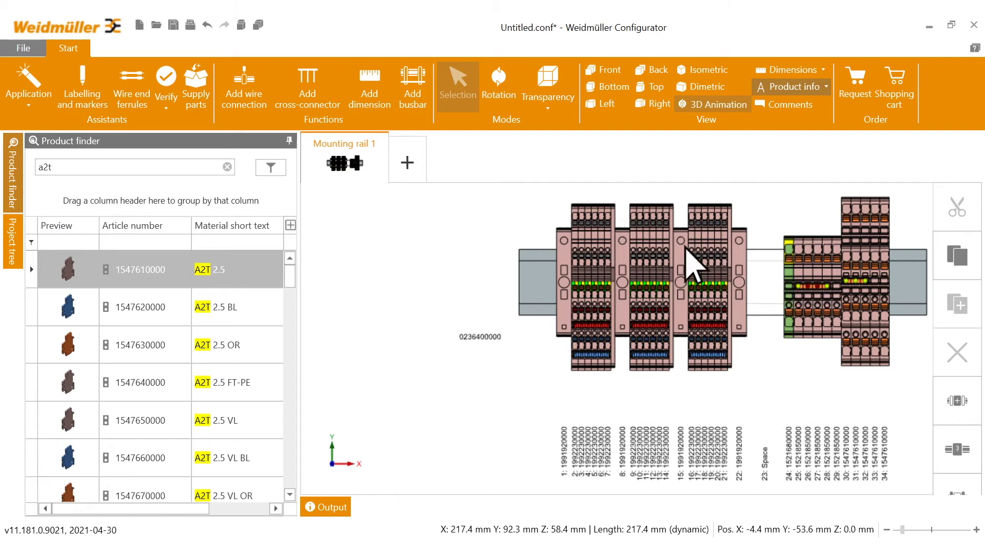
Verify the rail and auto-solve, adding two AEB 35 SCL/1 V0 brackets and an AEP 2T 2.5 end plate
left_click(167, 85)
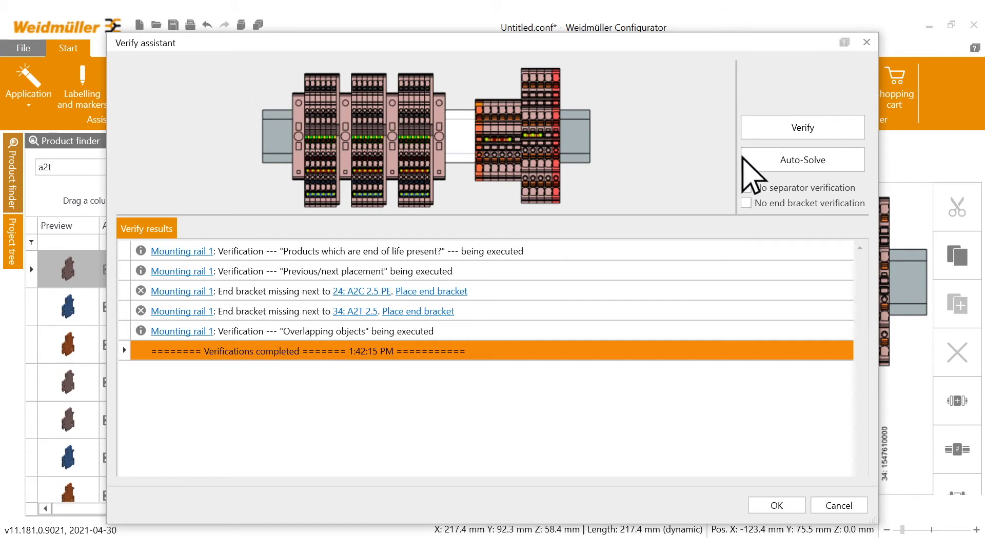
left_click(781, 164)
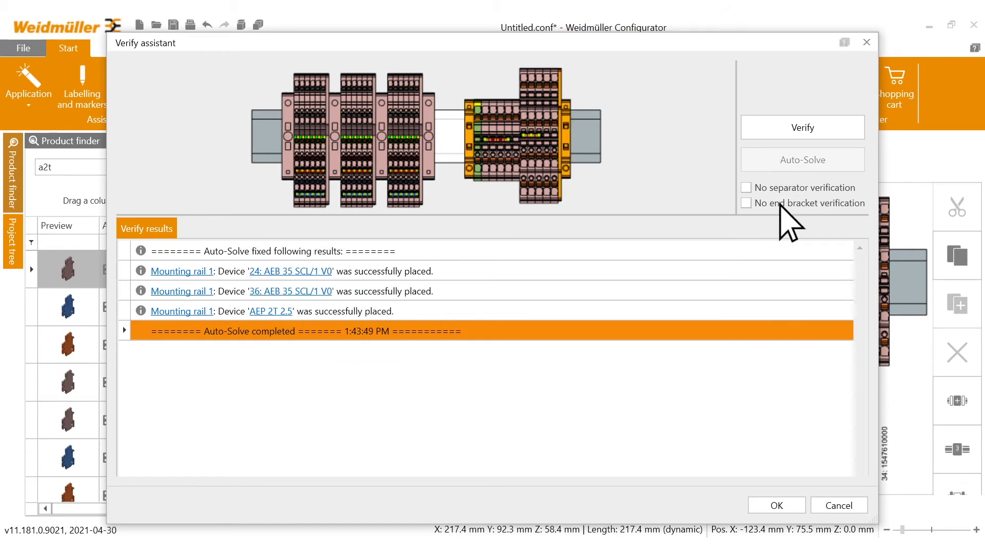
left_click(777, 505)
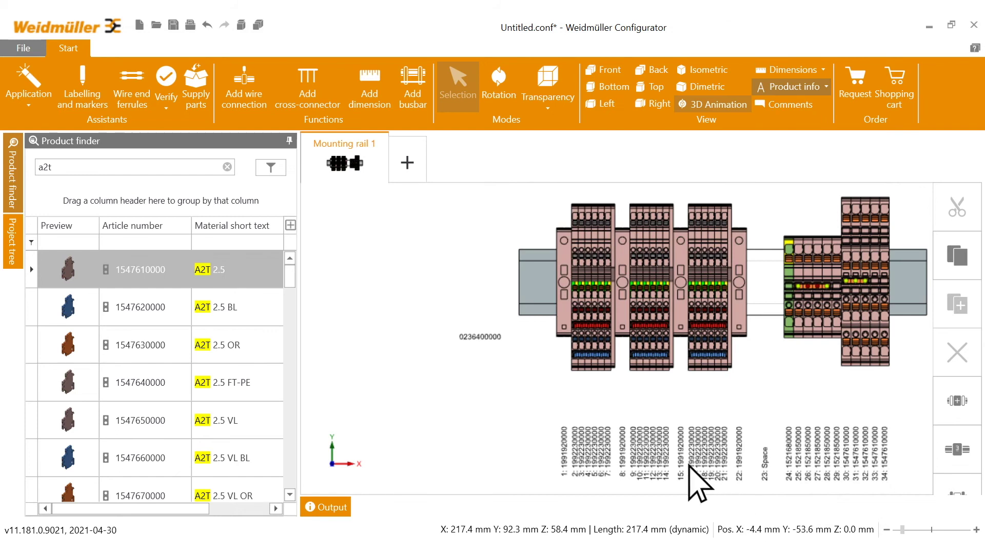
Auto-generate numbered marker labels for all terminal blocks
left_click(82, 86)
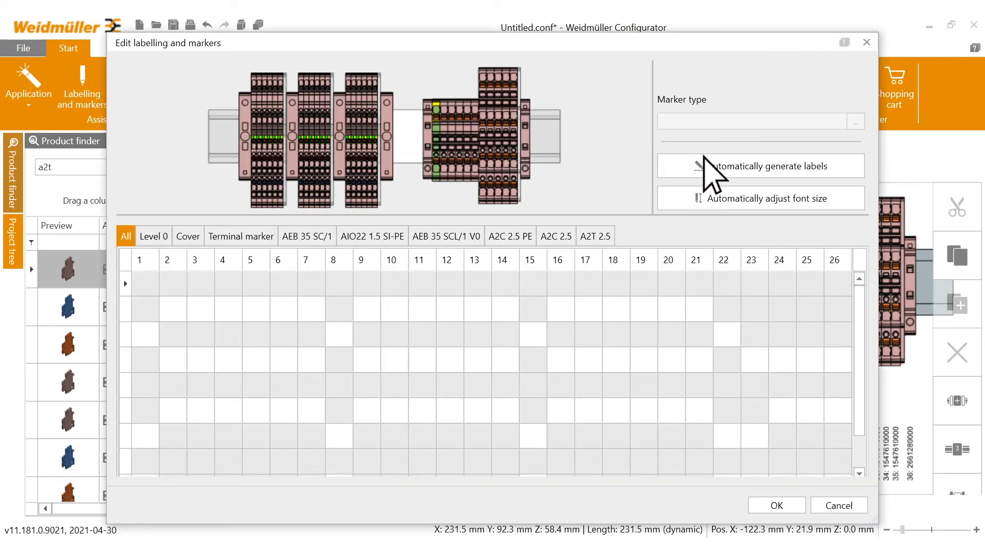
left_click(765, 168)
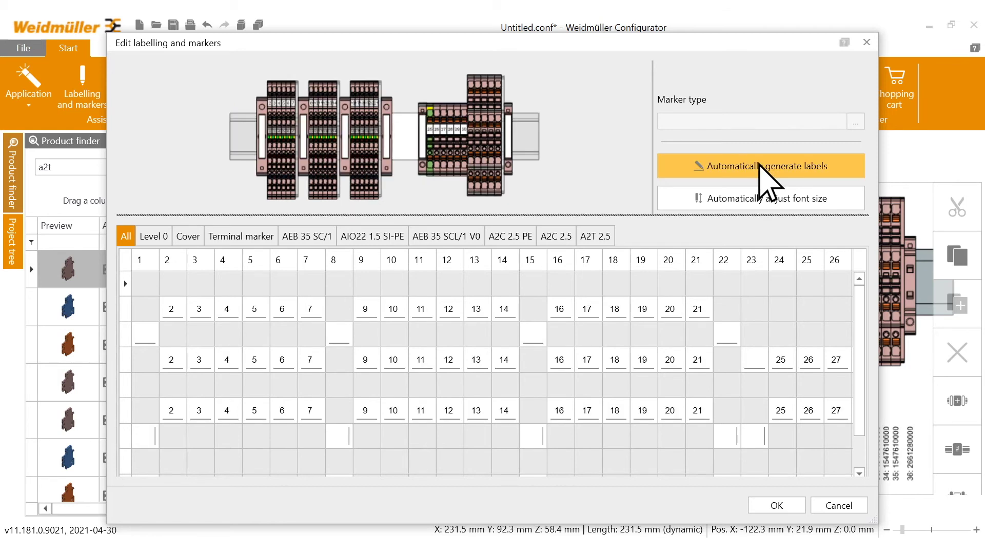
left_click(766, 167)
type("24V")
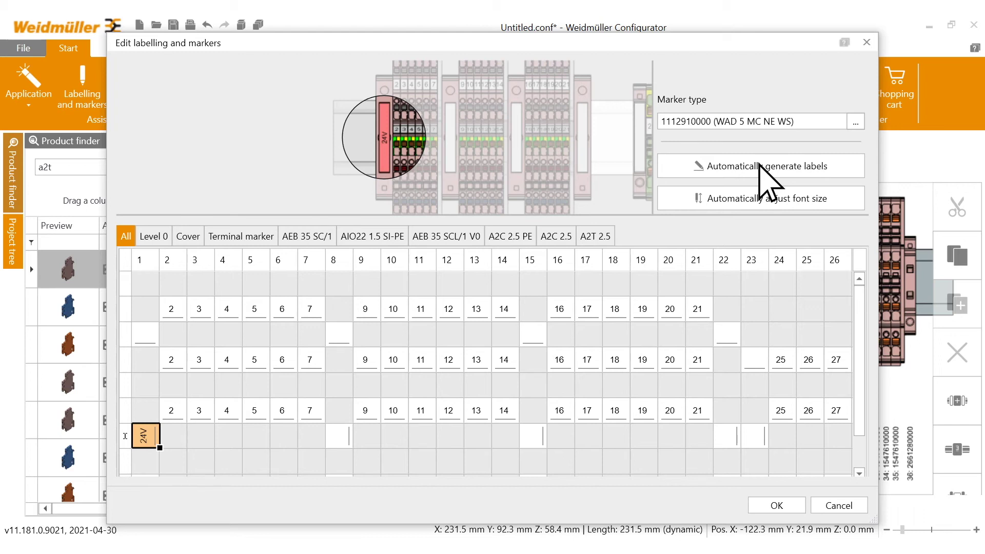
Set the group markers to 24V and 230V, accepting the text resizing
double_click(147, 437)
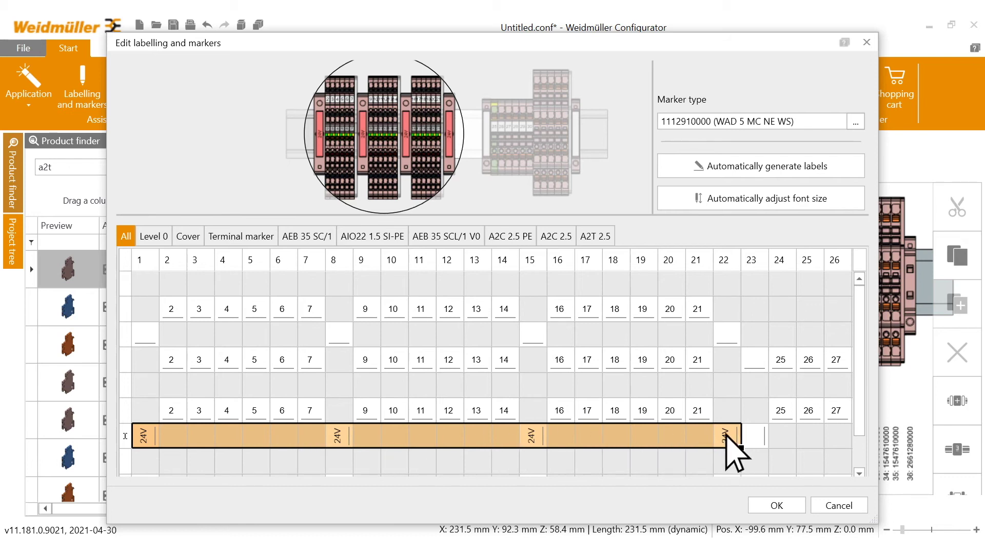
left_click(742, 438)
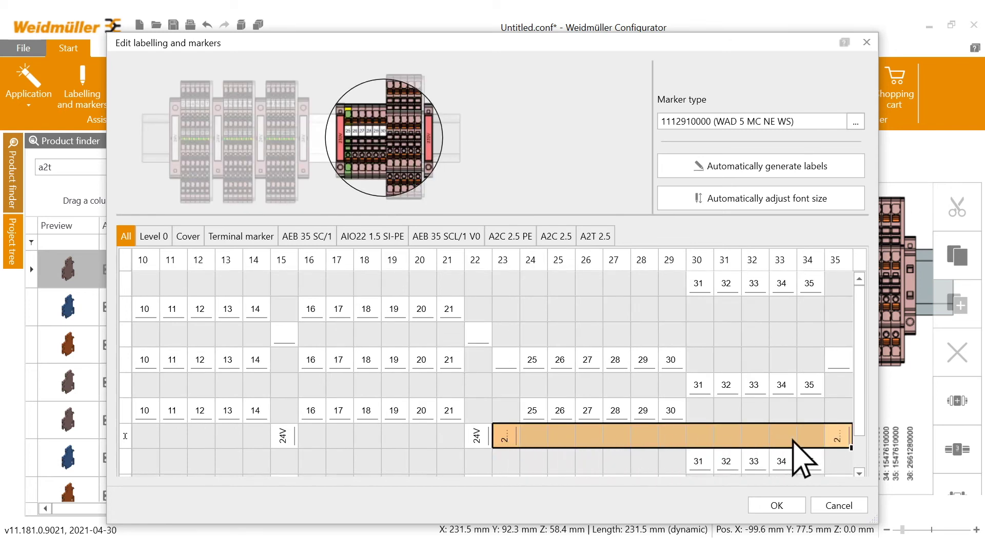
key("Return")
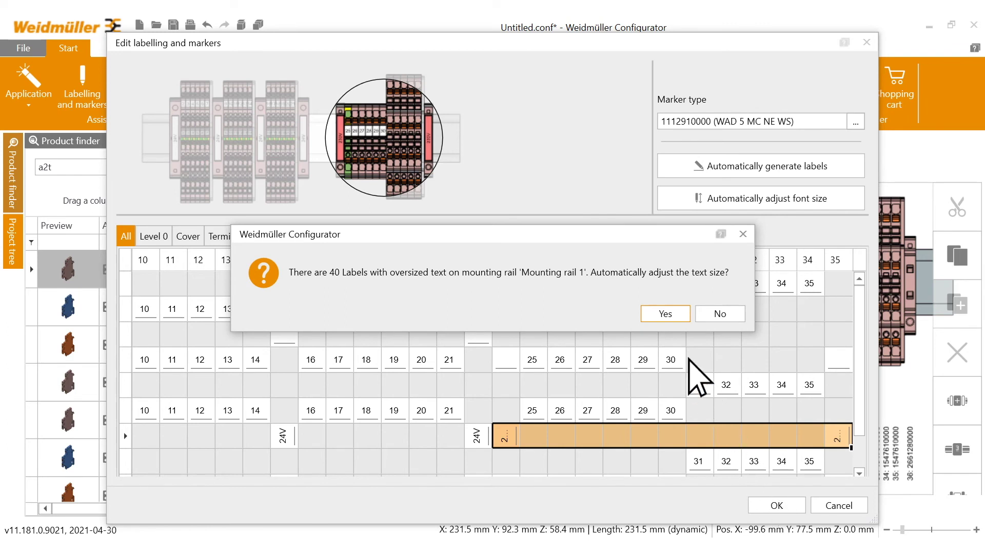
left_click(665, 314)
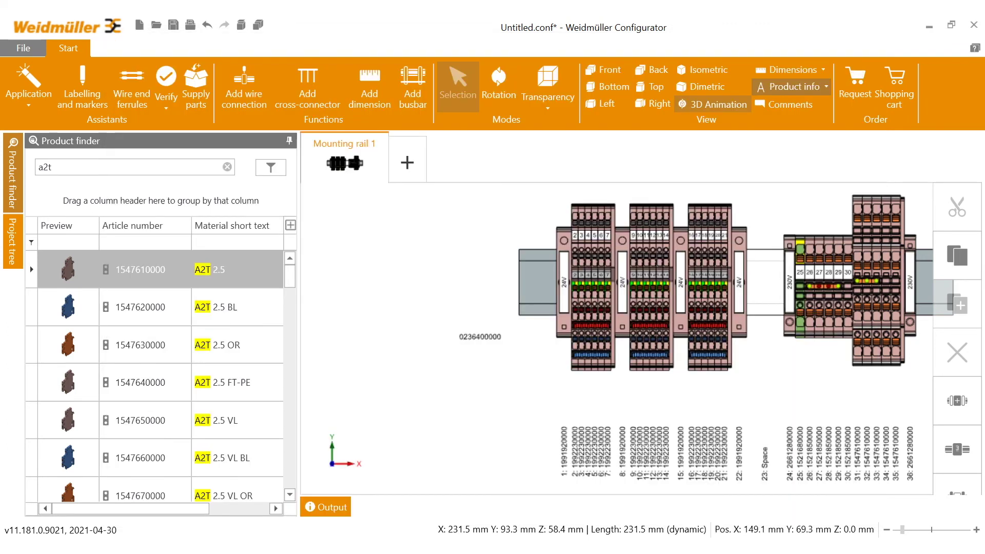
Display the labelled rail in Dimetric 3D view and bring up the project properties page
left_click(704, 88)
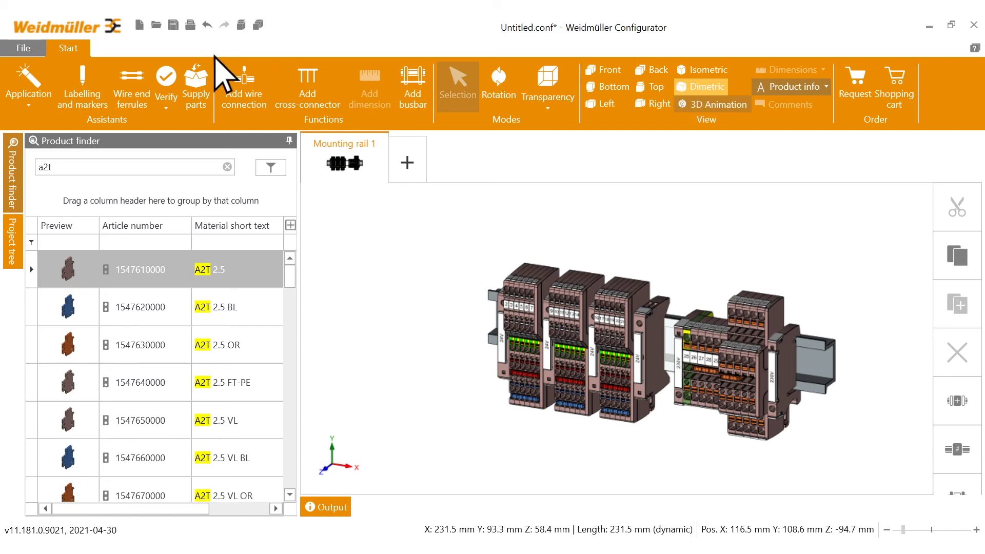
left_click(25, 49)
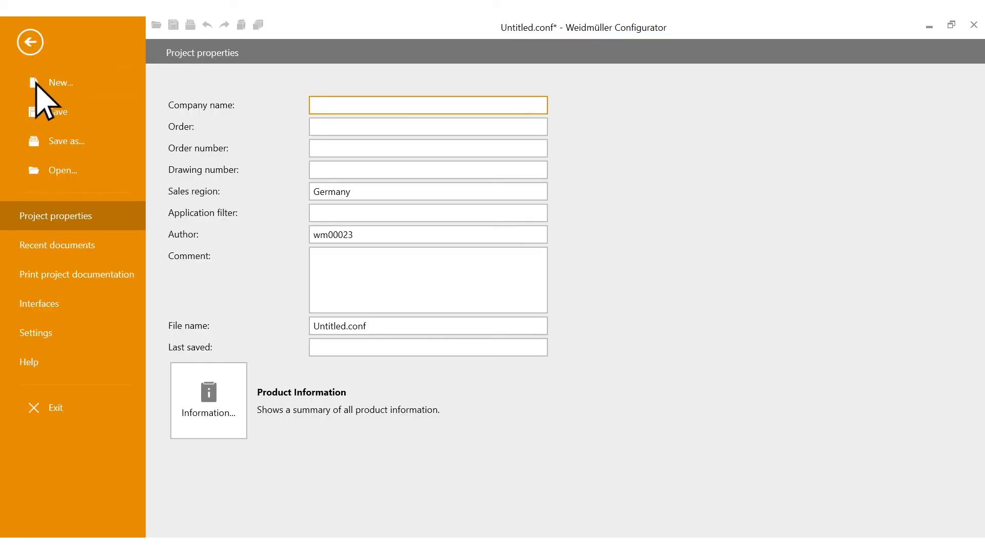
Preview the Assembly view, Article list and Complete documentation, then return to the rail editor
left_click(62, 276)
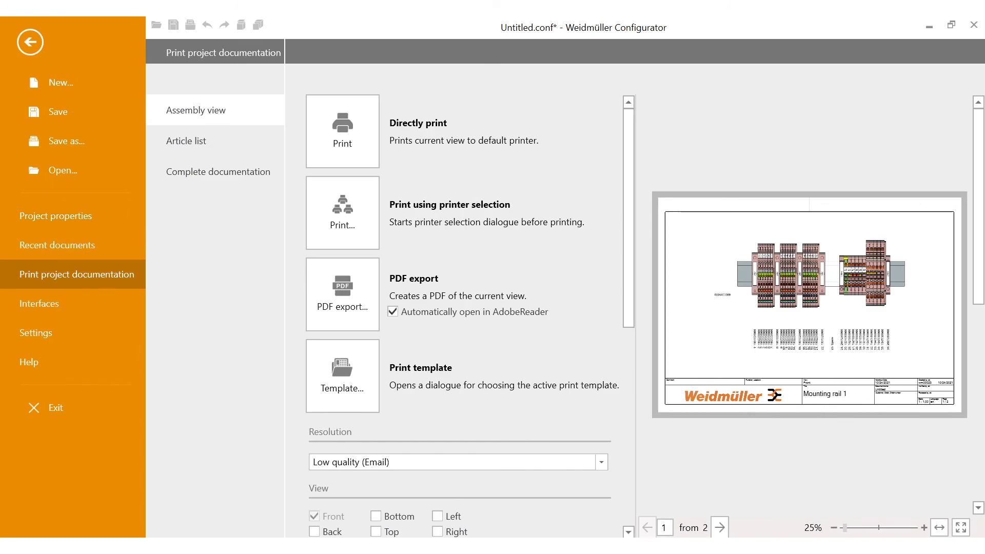
left_click(186, 140)
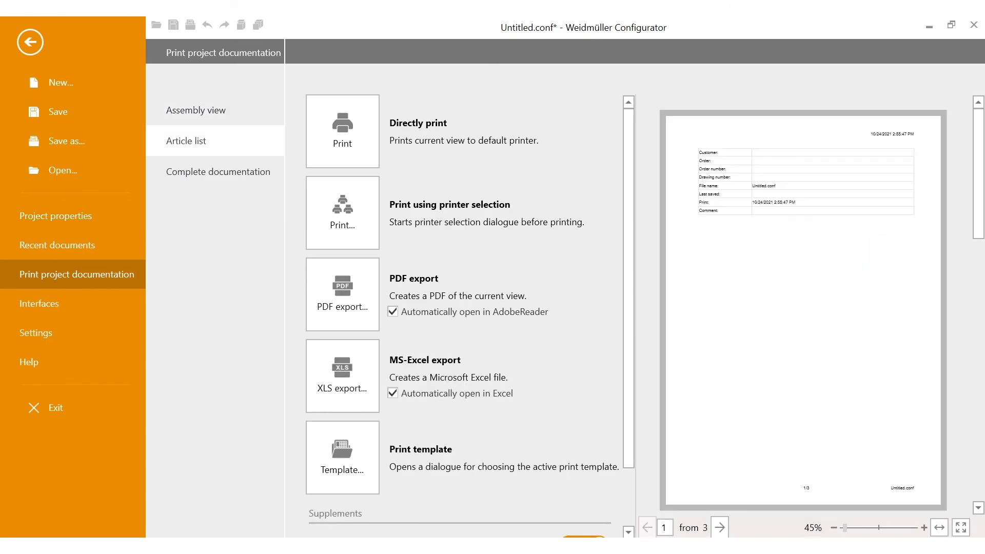
left_click(218, 171)
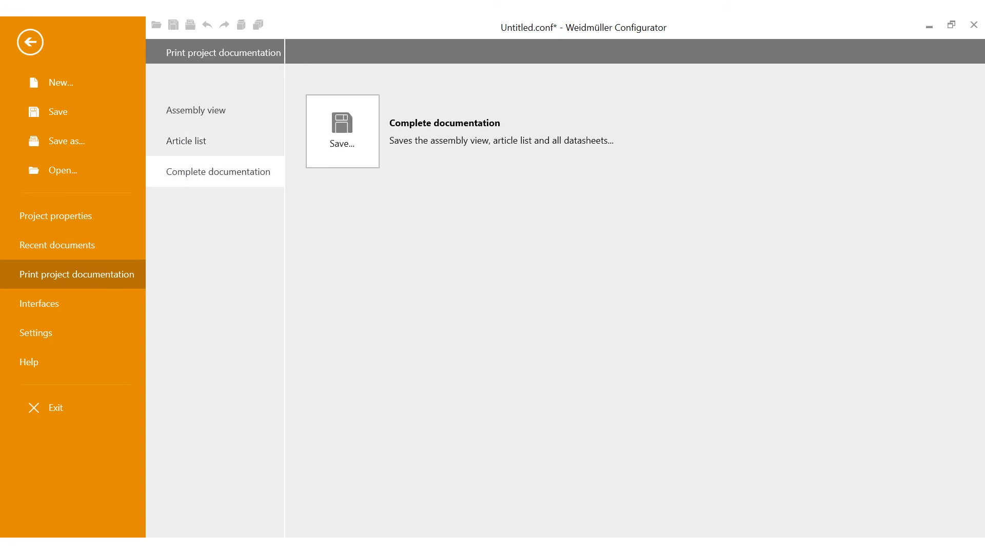
left_click(30, 43)
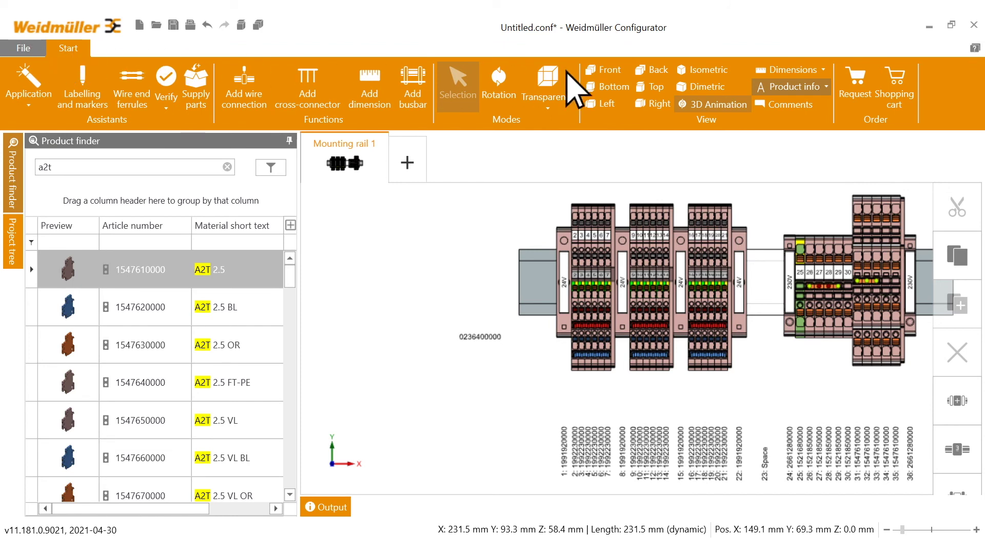
Request a quote for Mounting rail 1 with 10 Days Fast Delivery - Terminal Rail service
left_click(856, 89)
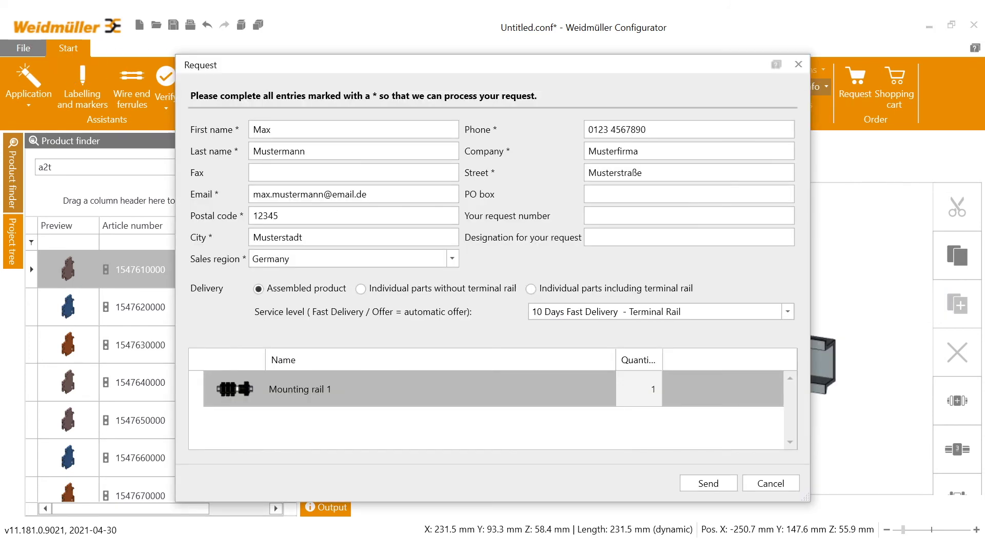
left_click(690, 313)
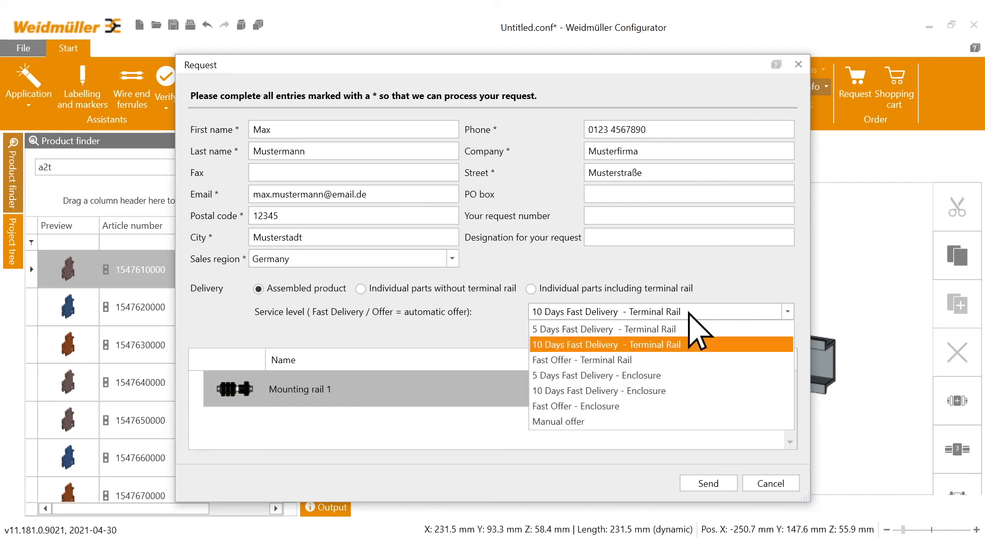
left_click(689, 316)
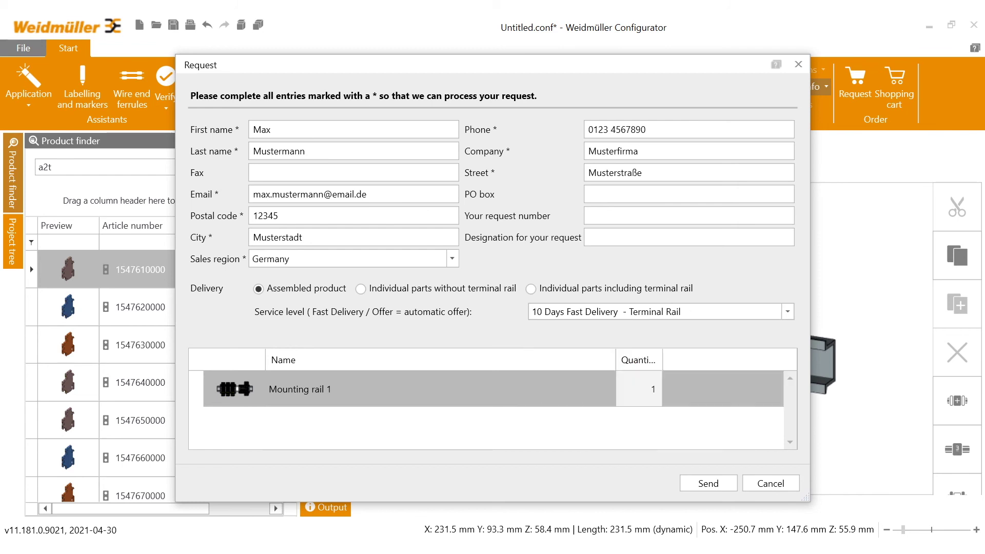